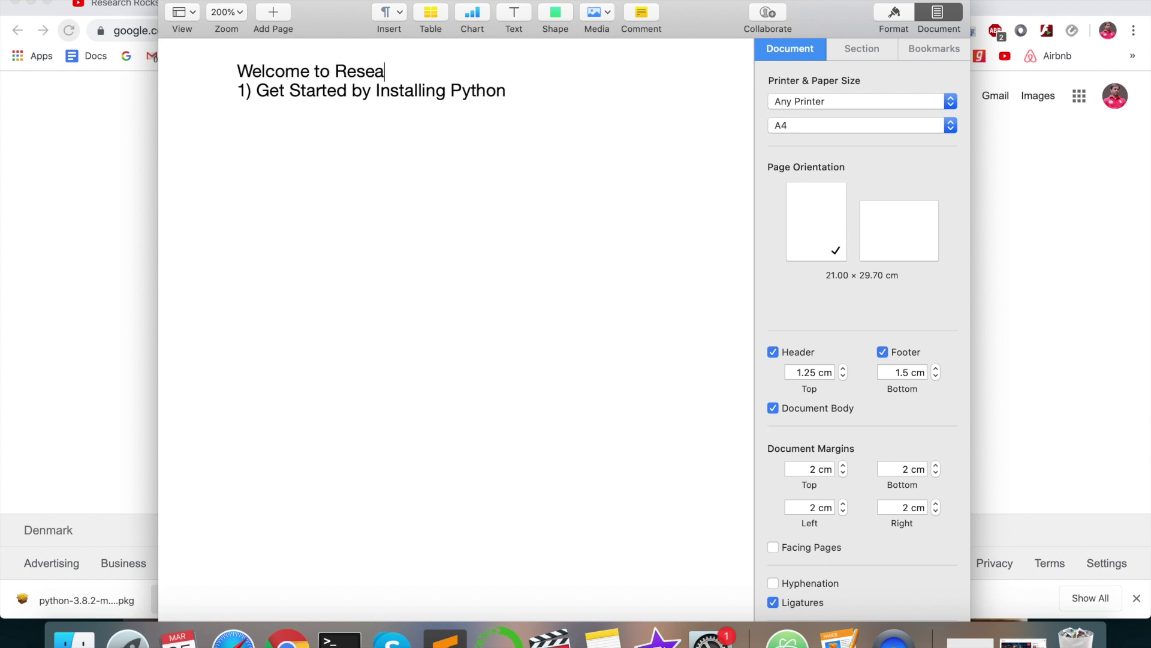
{"action": "type", "text": "rch Rocks"}
Add the welcome lines ending 'Python web series Ep-1' and a blank line before step one
{"action": "key", "text": "Return"}
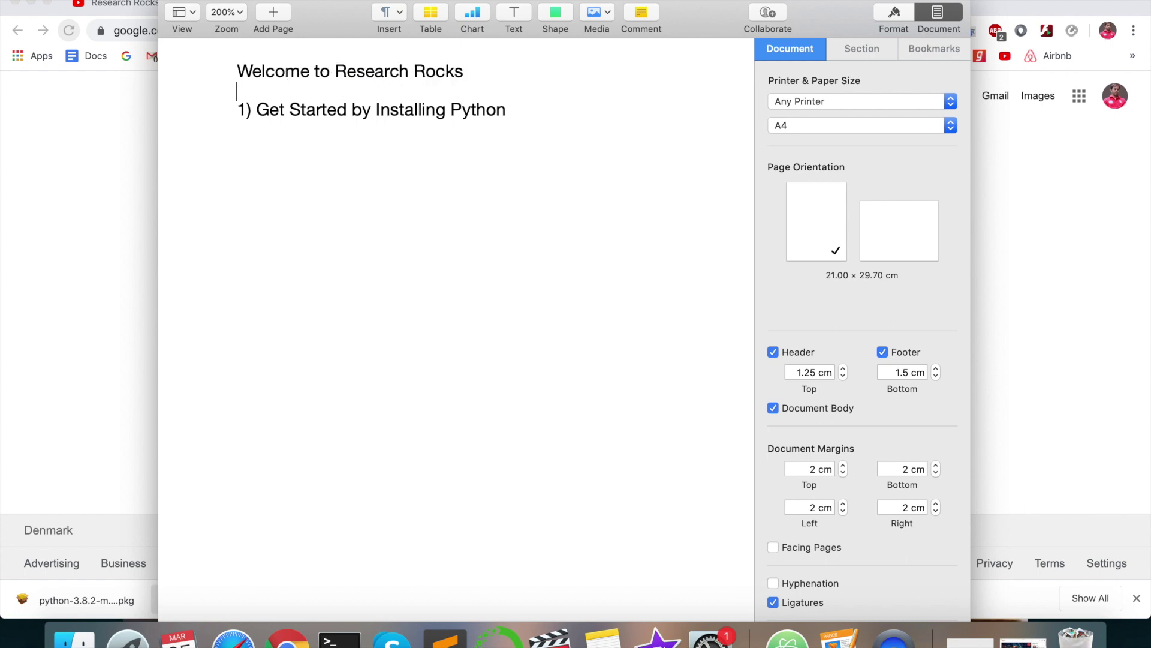
{"action": "type", "text": "And this is "}
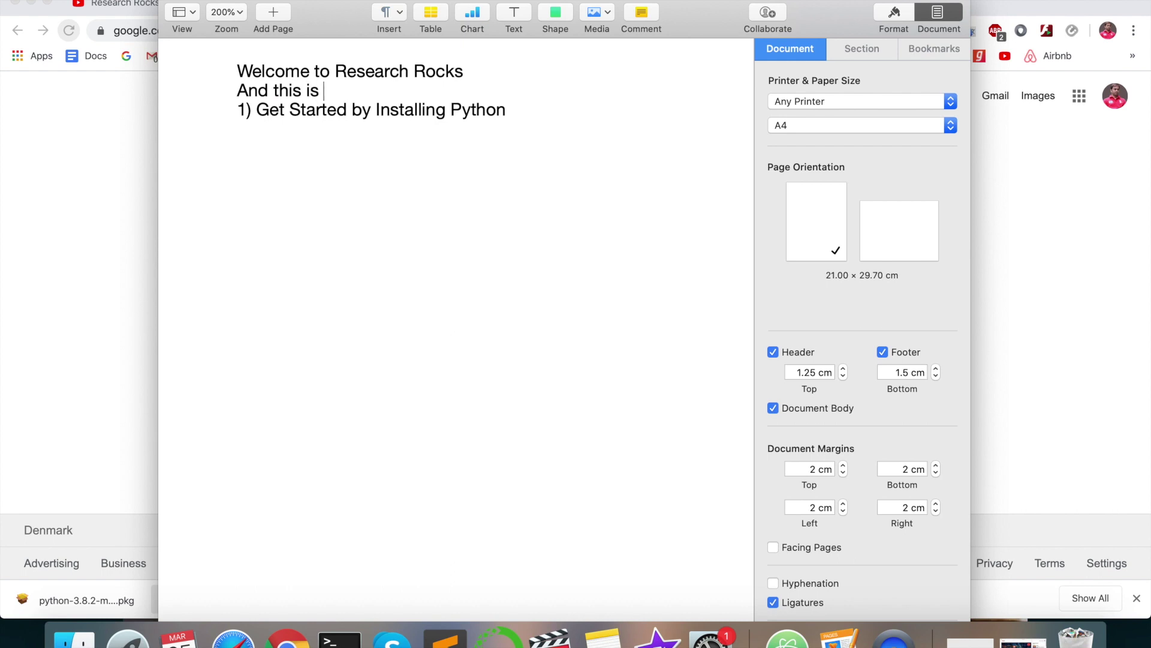
{"action": "type", "text": "a Python "}
{"action": "type", "text": "web series Ep"}
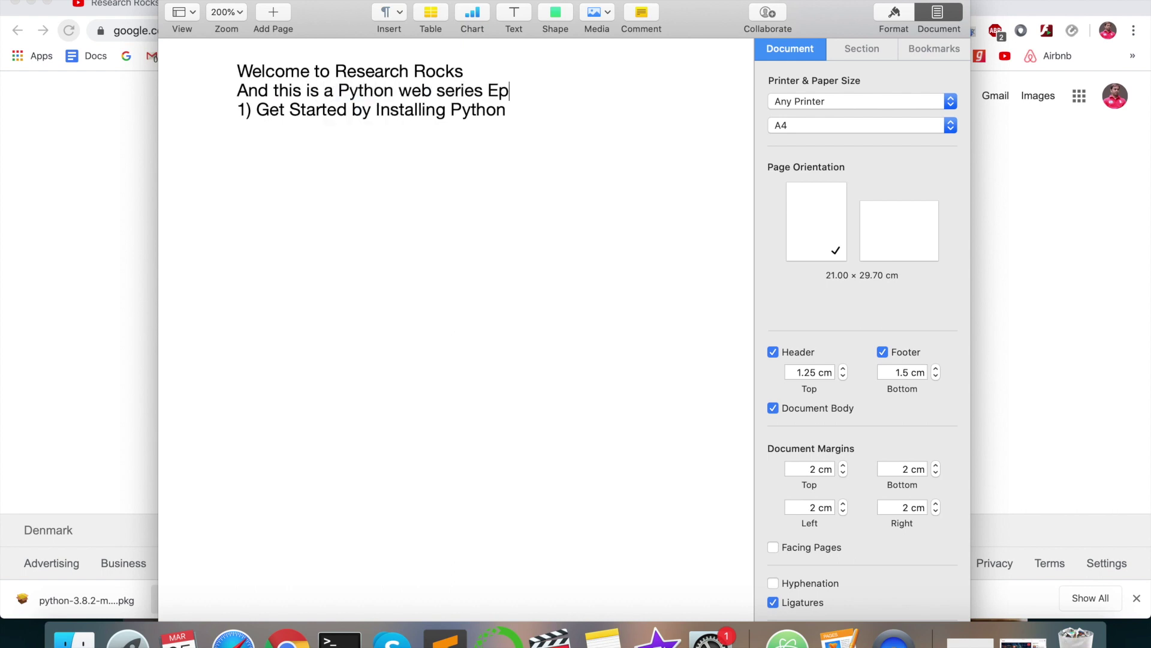
{"action": "type", "text": "-1"}
{"action": "key", "text": "Return"}
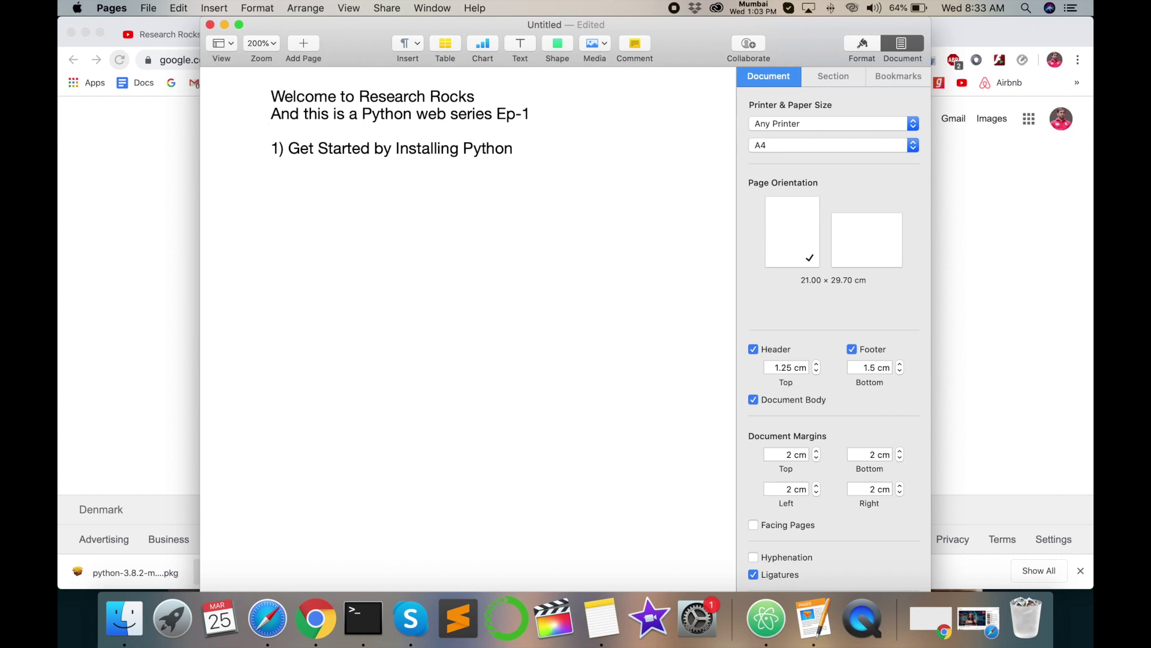
{"action": "key", "text": "super+Tab"}
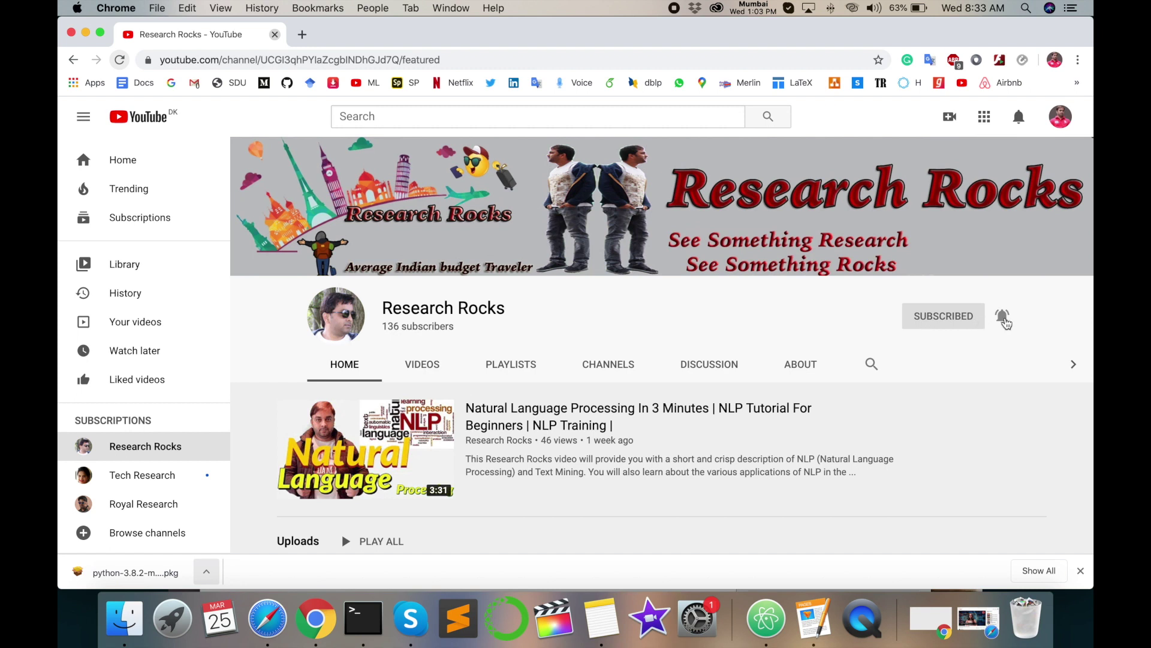
Open a new blank Chrome tab beside the Research Rocks YouTube channel
{"action": "key", "text": "super+t"}
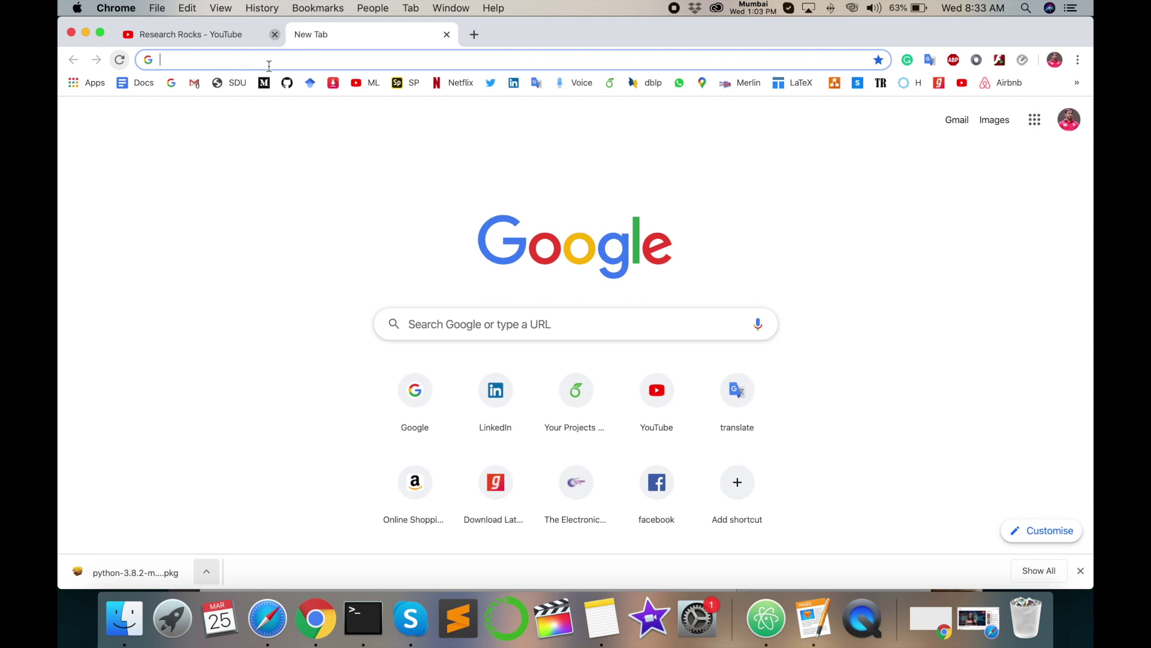
{"action": "type", "text": "Download"}
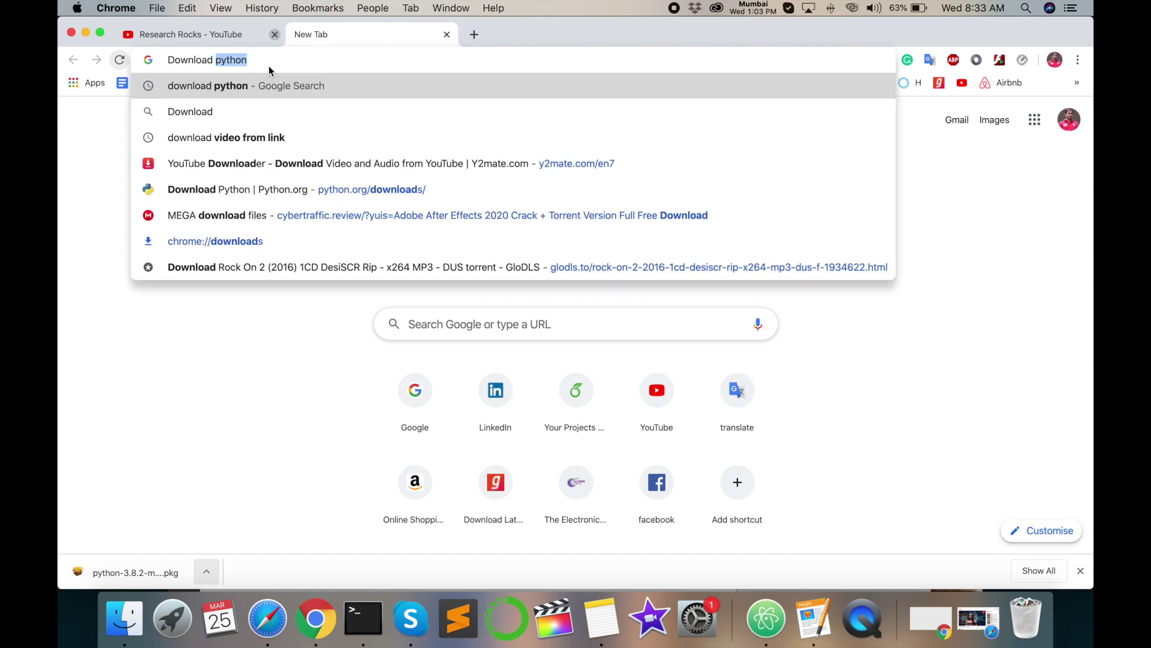
{"action": "type", "text": " python"}
Search Google for 'Download python' and open the 'Download Python | Python.org' result
{"action": "key", "text": "Return"}
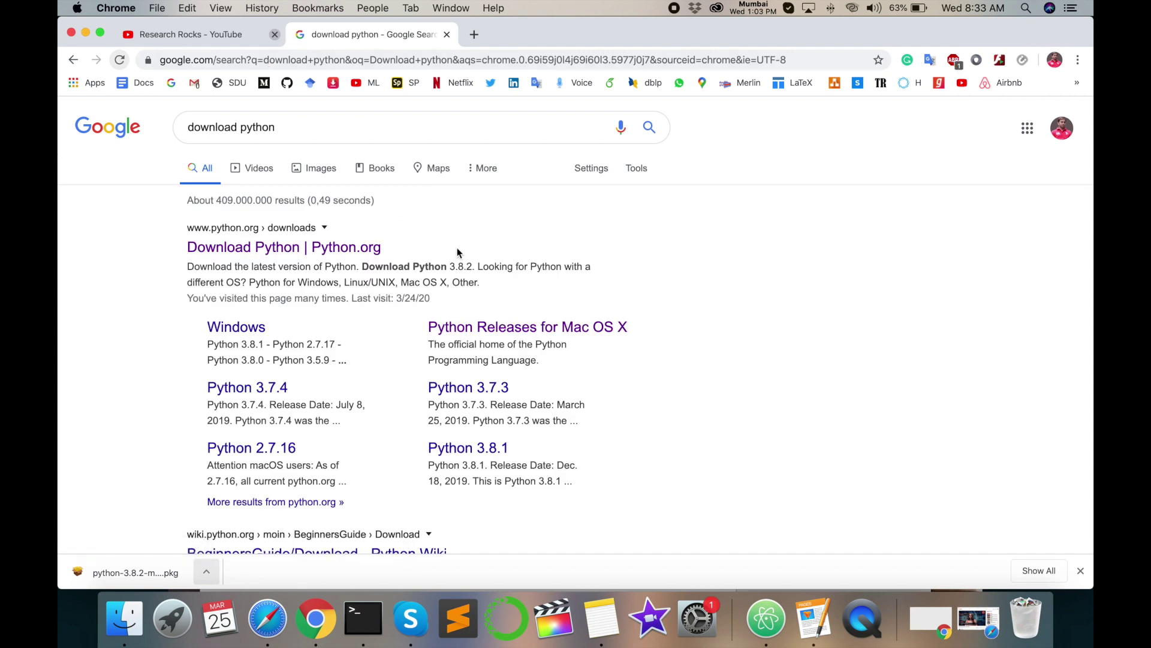
{"action": "left_click", "coordinate": [345, 255]}
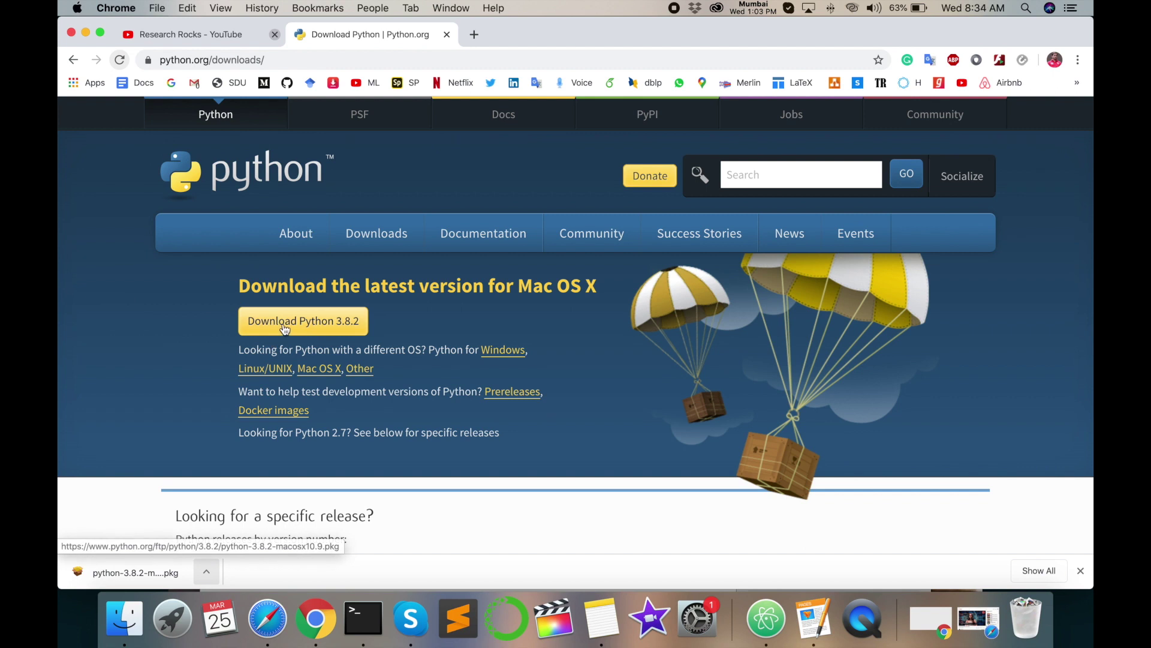
Download the Mac OS X python-3.8.2-macosx10.9.pkg installer and show it in Downloads
{"action": "left_click_drag", "start_coordinate": [519, 285], "coordinate": [613, 287]}
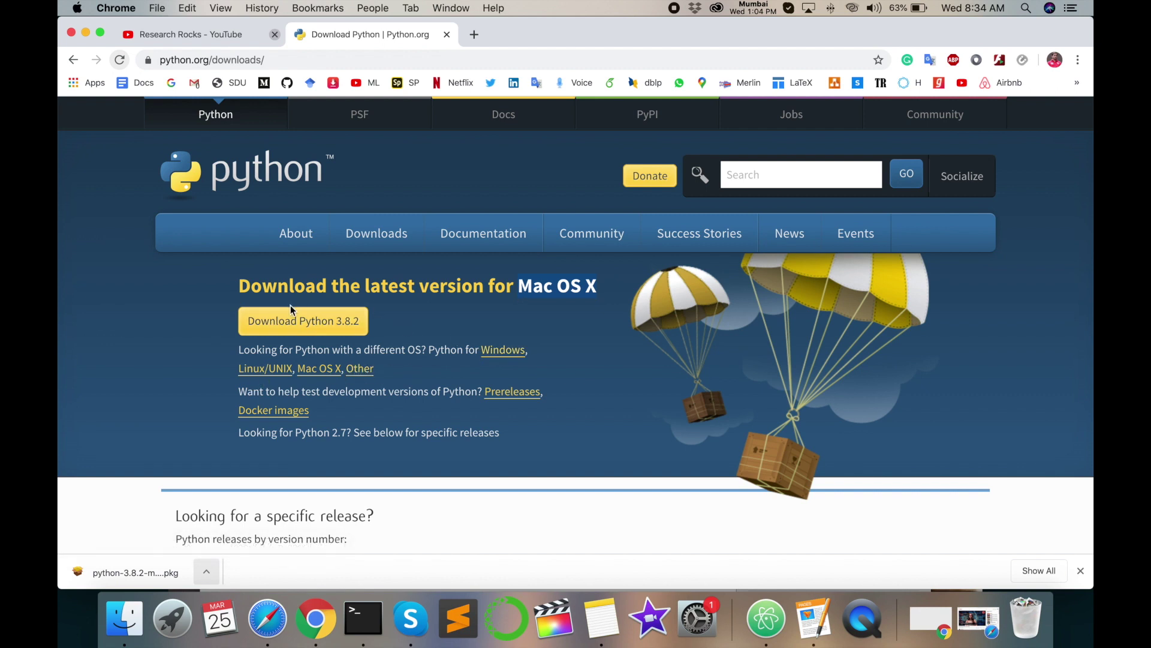
{"action": "left_click", "coordinate": [291, 325]}
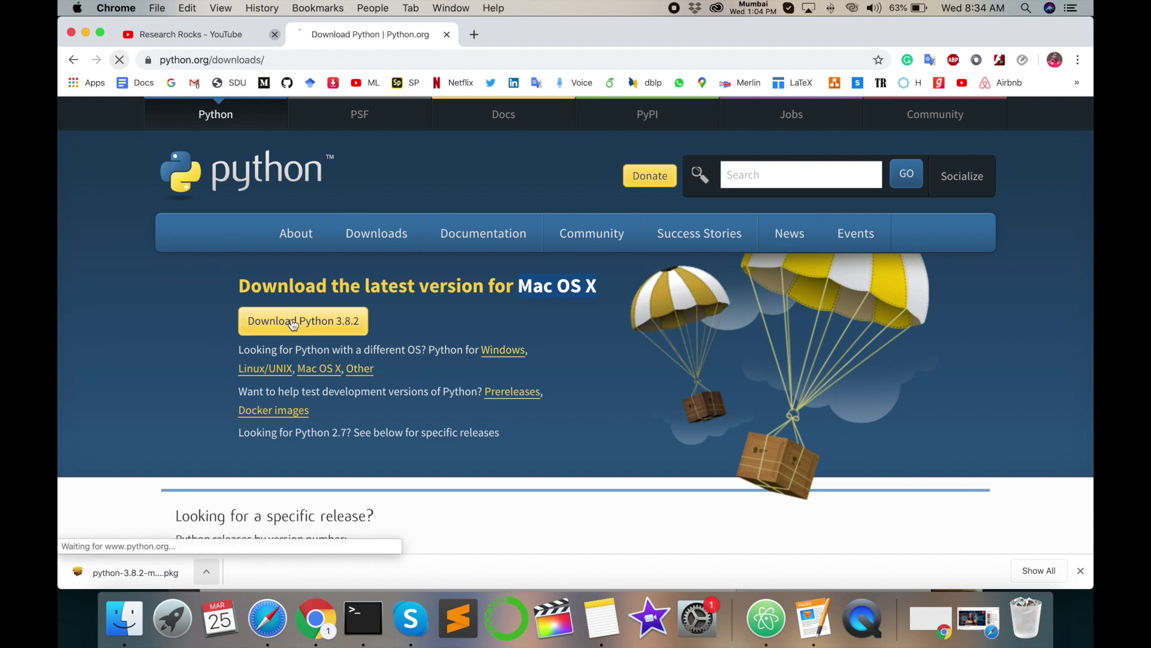
{"action": "left_click", "coordinate": [145, 581]}
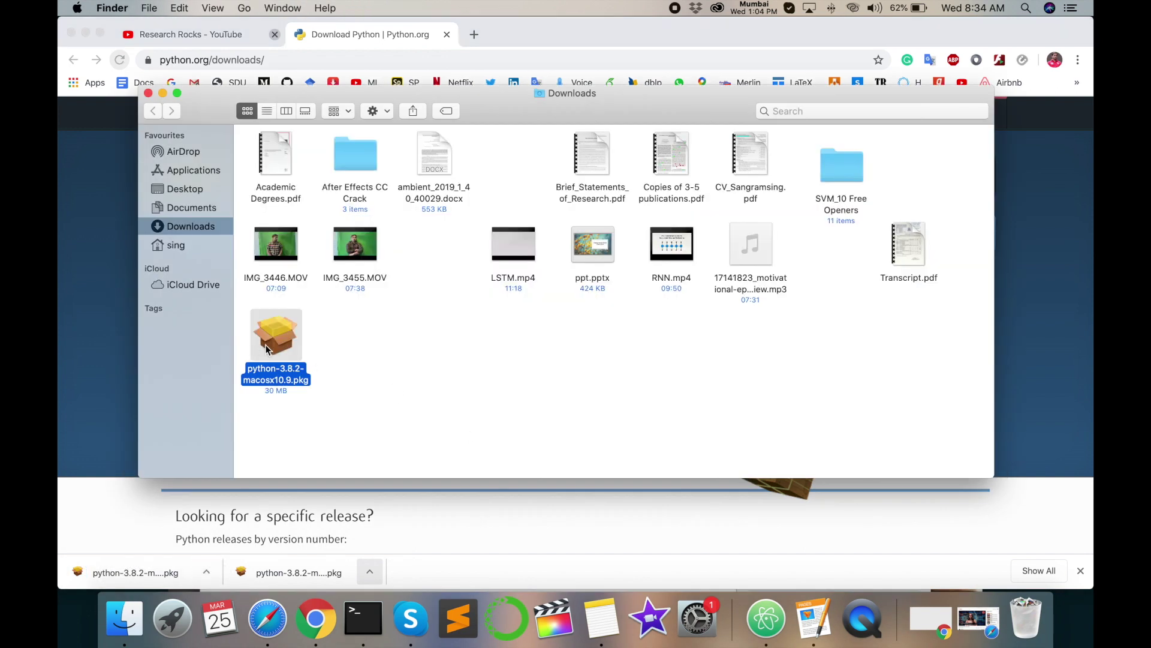
Run the Python 3.8.2 package, accept the licence, and do a standard install on Macintosh HD
{"action": "double_click", "coordinate": [267, 346]}
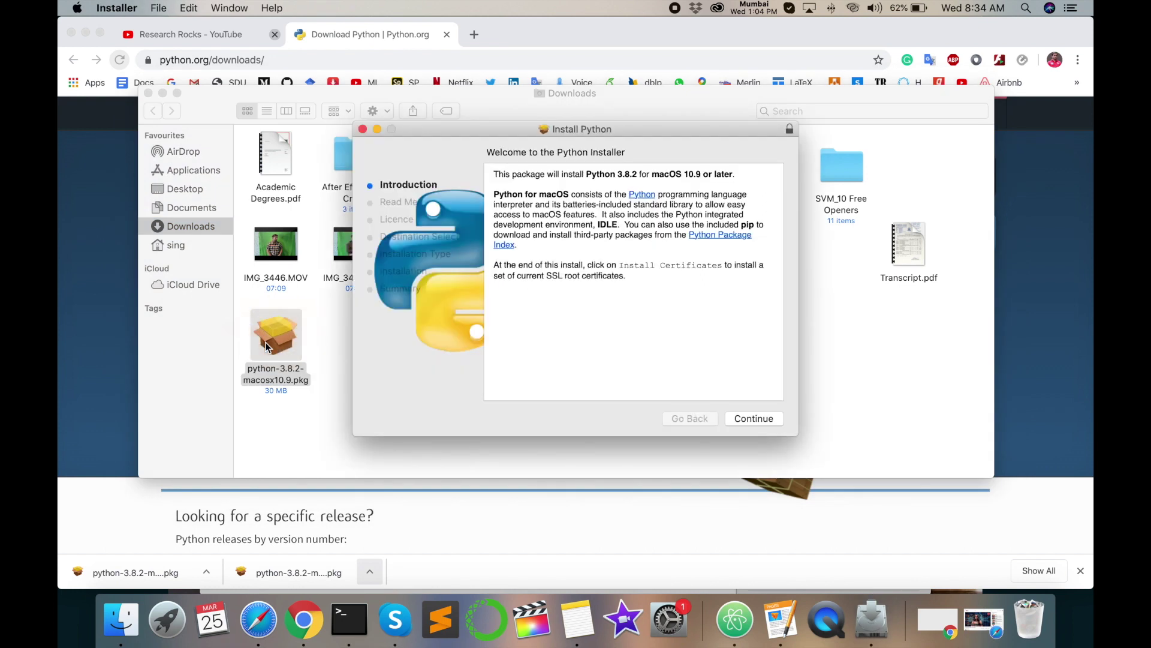
{"action": "left_click", "coordinate": [755, 417]}
{"action": "left_click", "coordinate": [755, 416]}
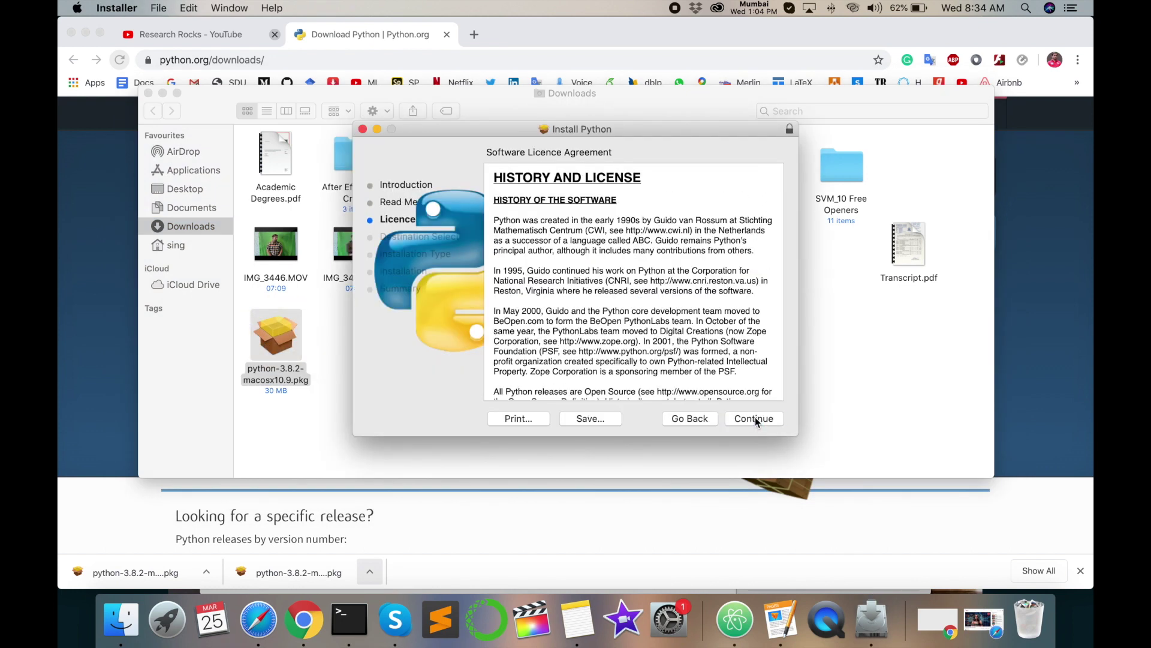
{"action": "left_click", "coordinate": [719, 244]}
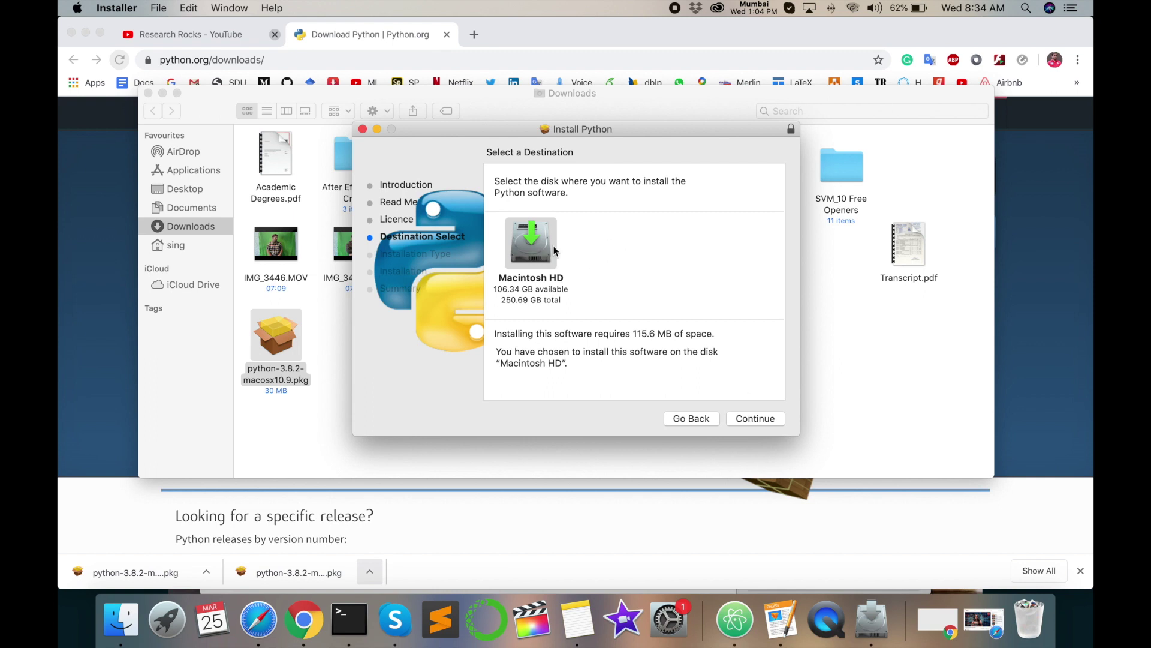
{"action": "left_click", "coordinate": [760, 418]}
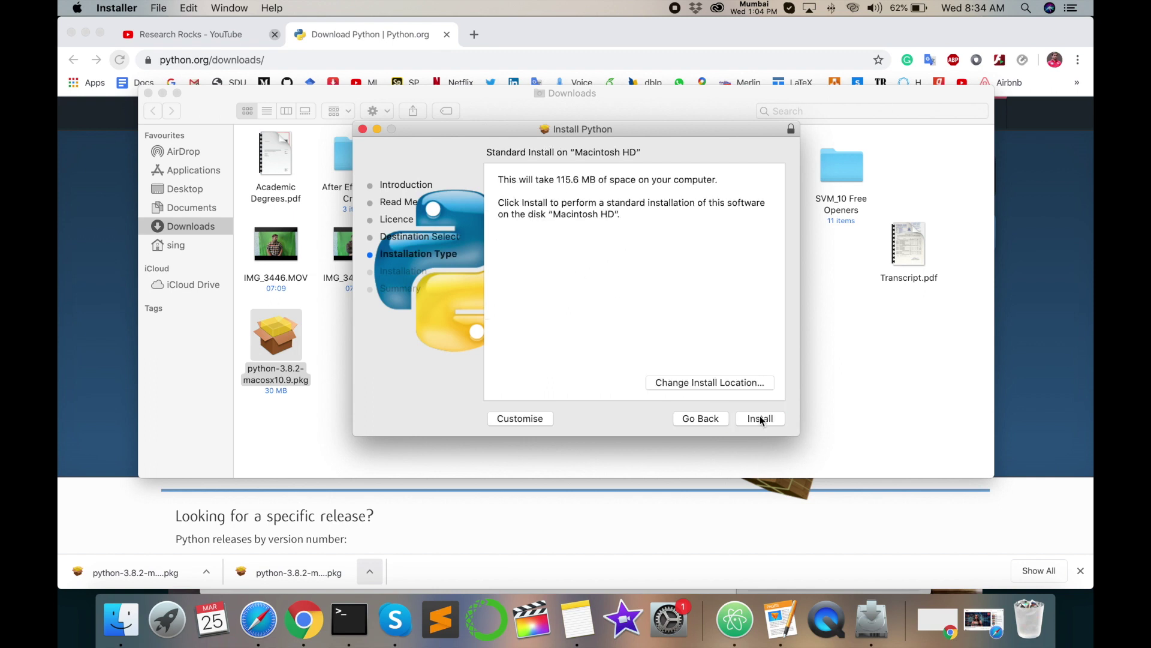
{"action": "left_click", "coordinate": [761, 417]}
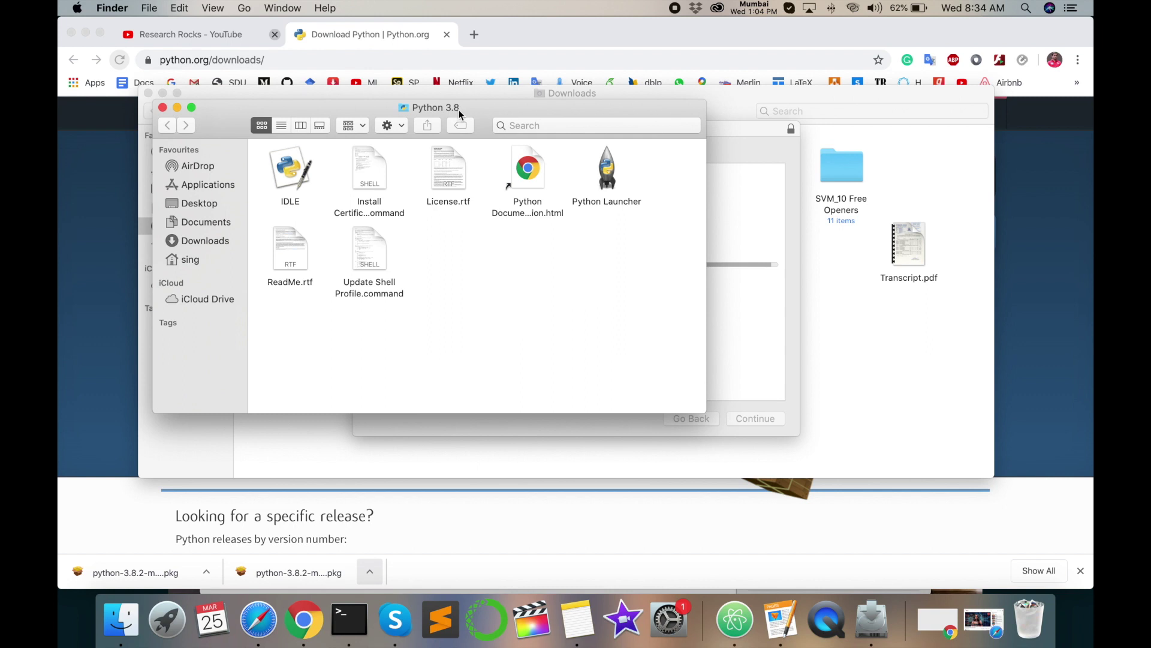
{"action": "left_click", "coordinate": [163, 107]}
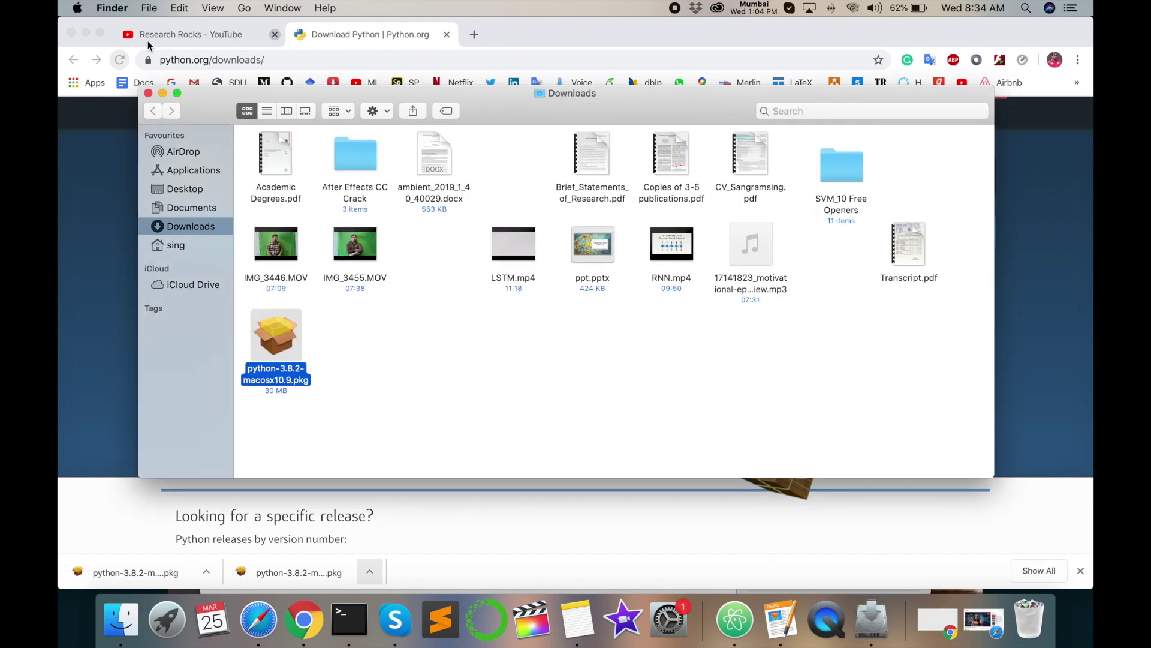
Close the Downloads window and finished installer, dismiss the Move to Bin prompt, and return to Pages
{"action": "left_click", "coordinate": [148, 94]}
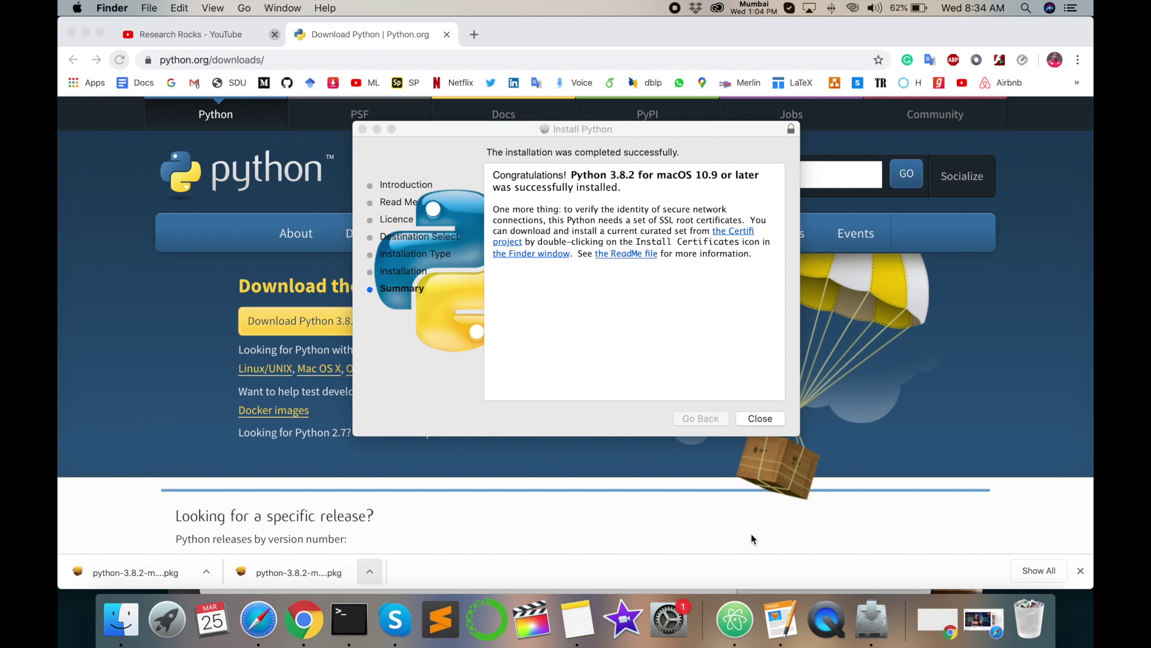
{"action": "left_click", "coordinate": [759, 418]}
{"action": "left_click", "coordinate": [676, 212]}
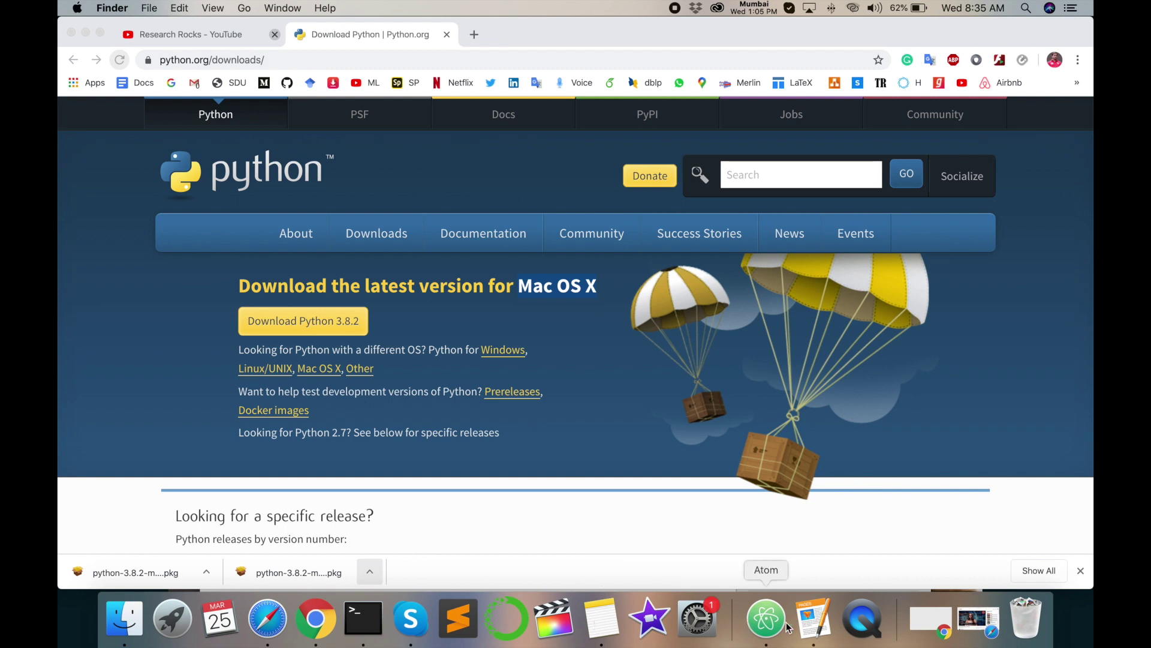
{"action": "left_click", "coordinate": [810, 628]}
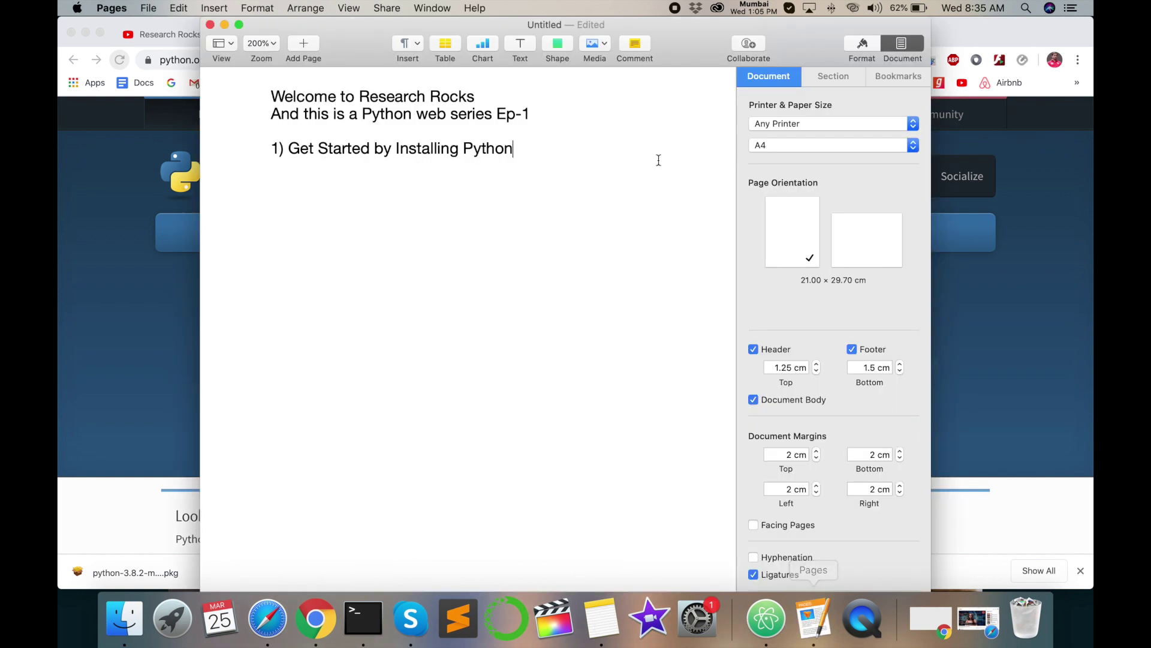
Make the installing-Python step a numbered list item, then switch to the Research Rocks YouTube tab
{"action": "key", "text": "Return"}
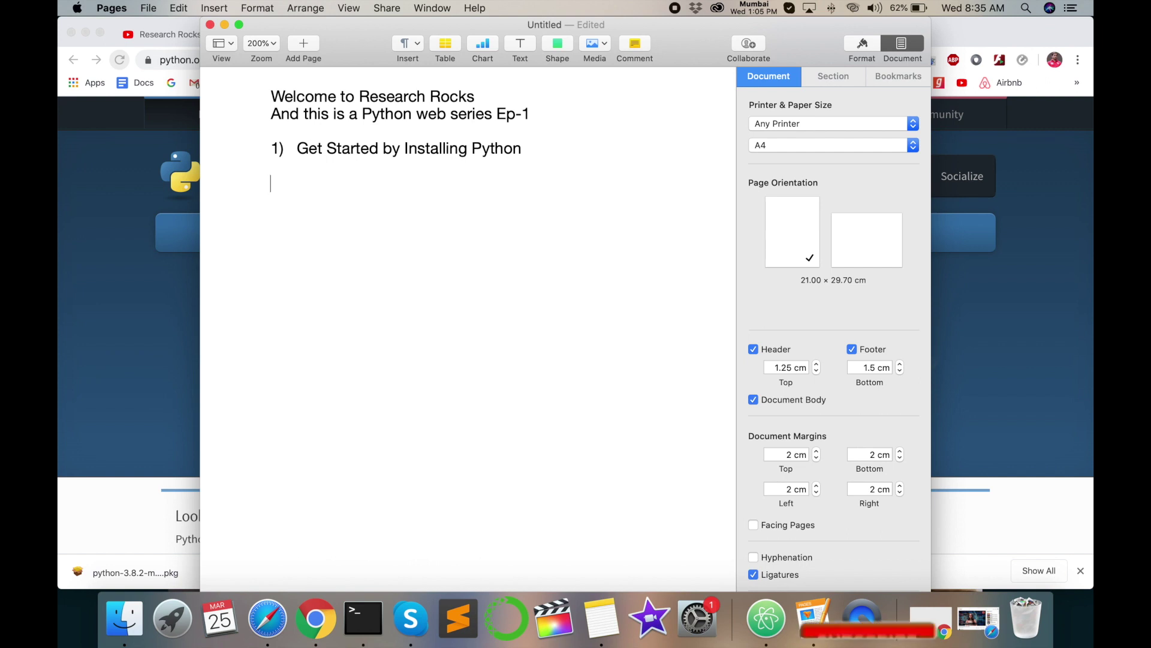
{"action": "left_click", "coordinate": [195, 200]}
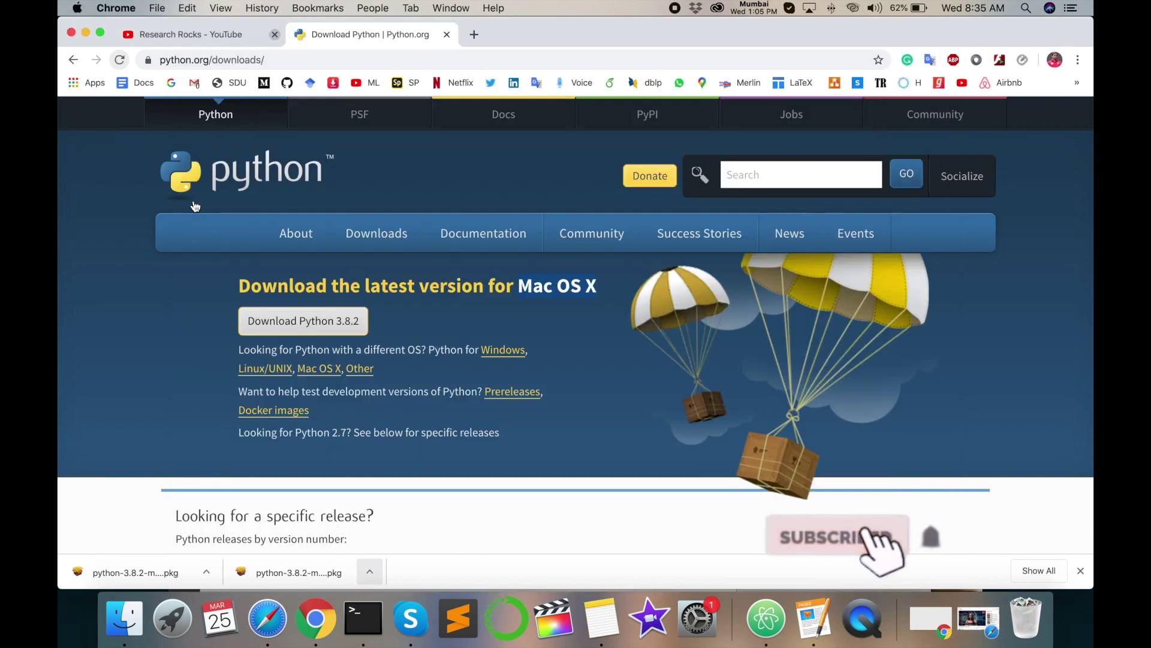
{"action": "left_click", "coordinate": [202, 36]}
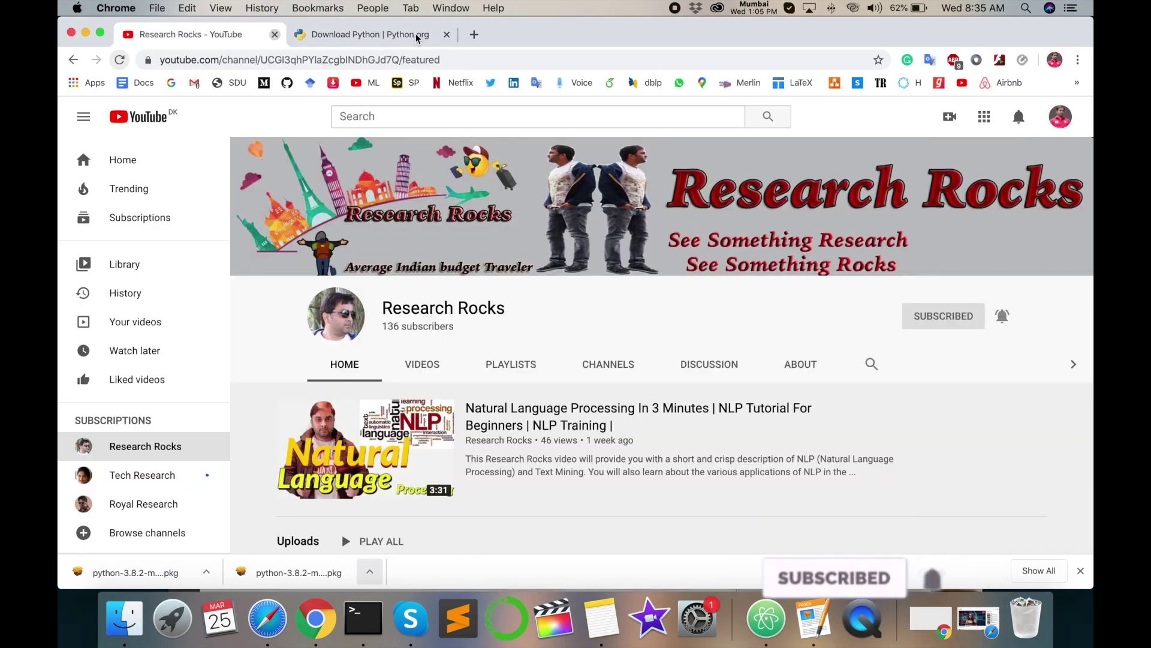